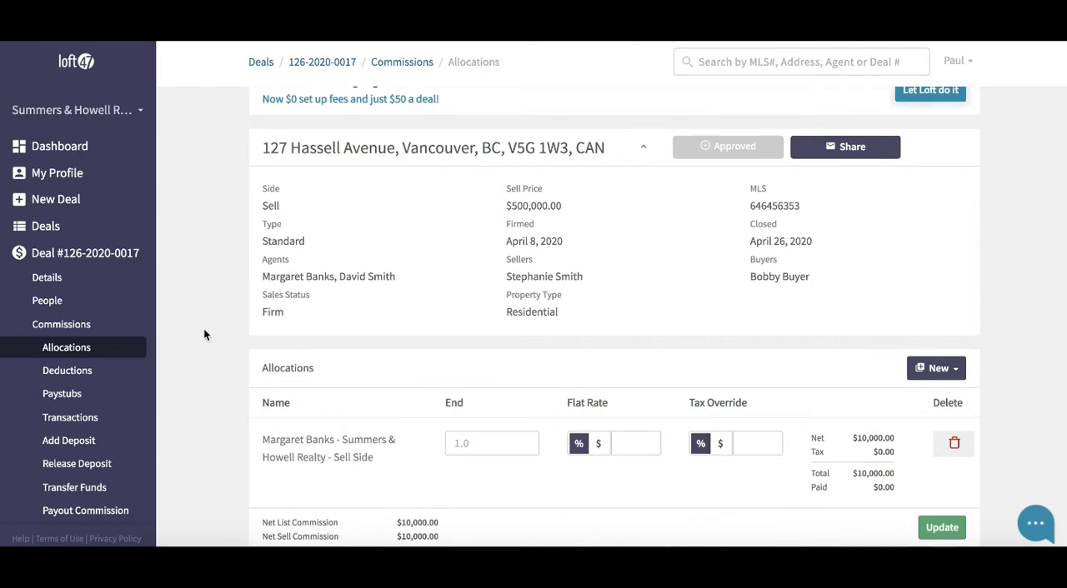
Step: Examine the existing sell-side agent's allocation row, including the side and the End value
scroll(223, 373, "down", 2)
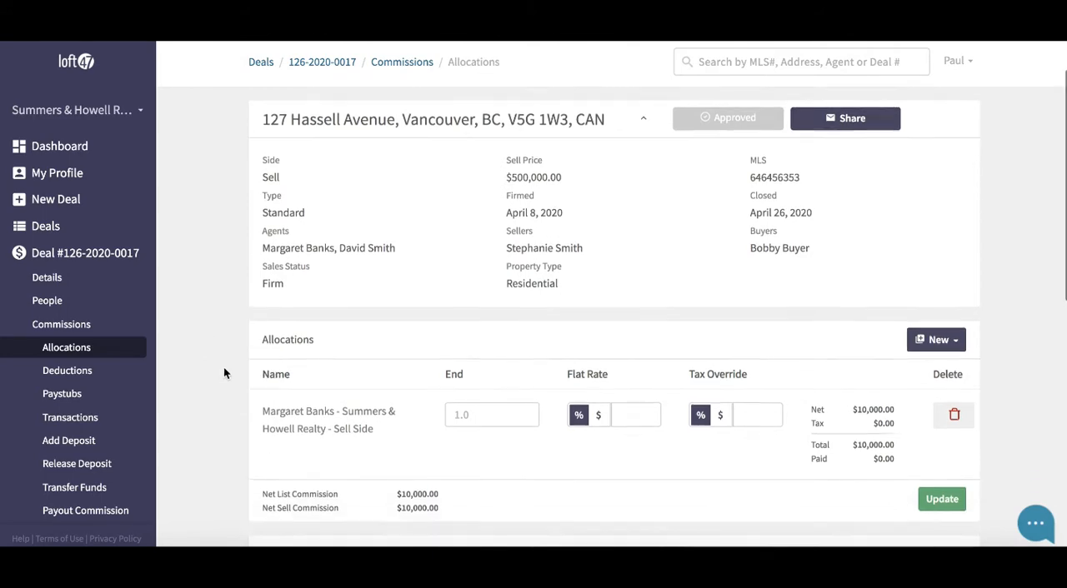
scroll(223, 367, "down", 2)
left_click_drag(261, 294, 338, 294)
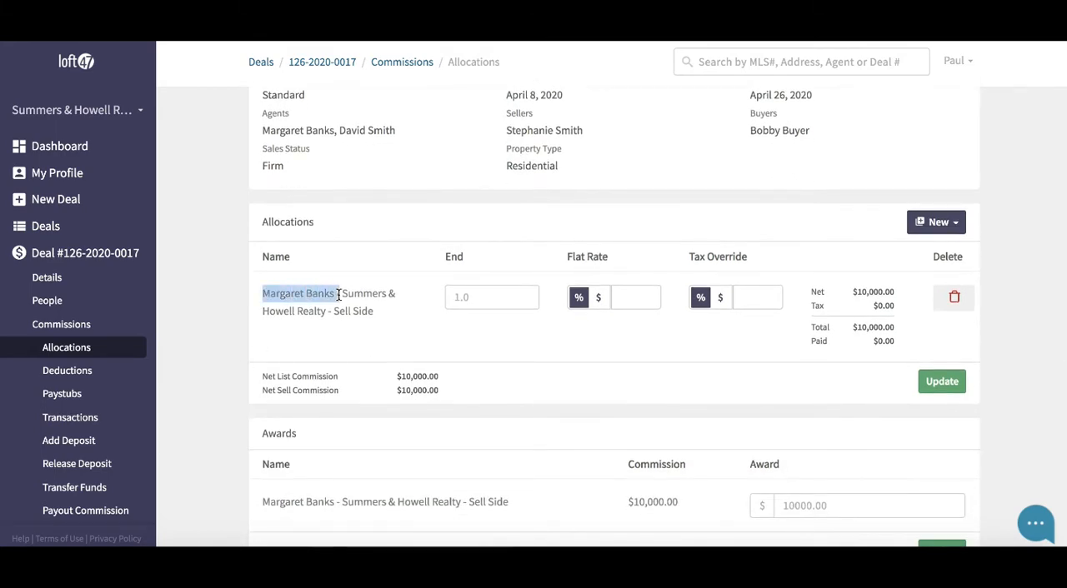
mouse_move(338, 294)
left_mouse_down()
mouse_move(372, 310)
mouse_move(334, 312)
left_mouse_up()
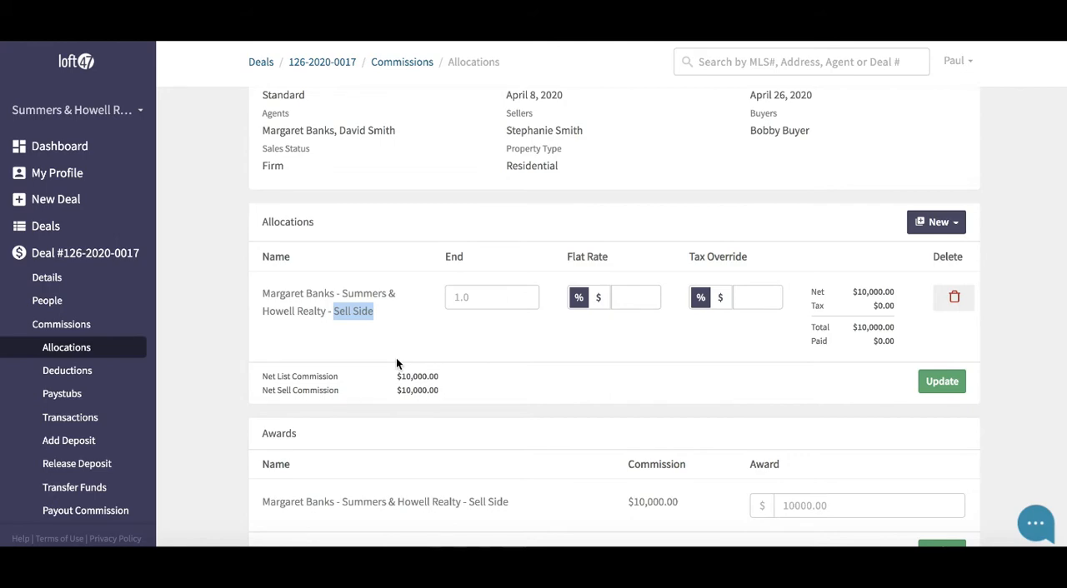
left_click(398, 327)
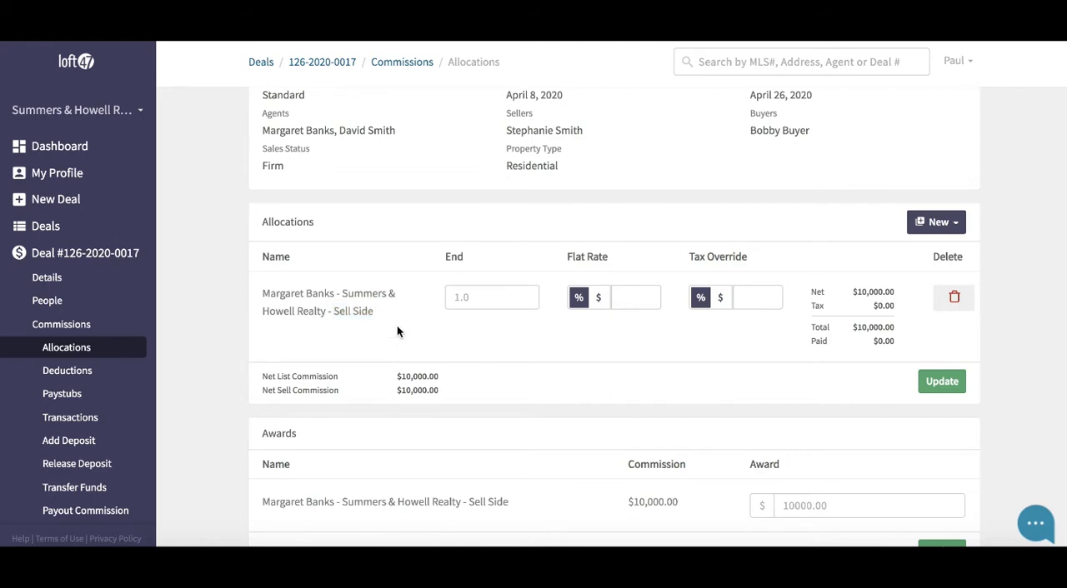
left_click_drag(444, 257, 468, 263)
left_click(463, 299)
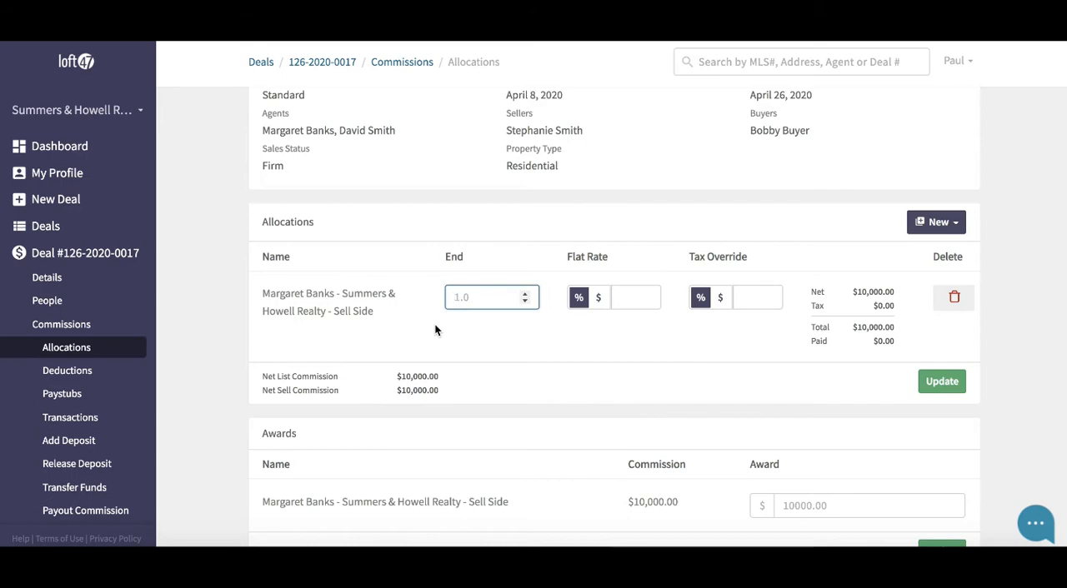
Step: Try the dollar option for the allocation's flat rate and return it to percent
left_click(597, 301)
left_click(582, 301)
left_click(596, 302)
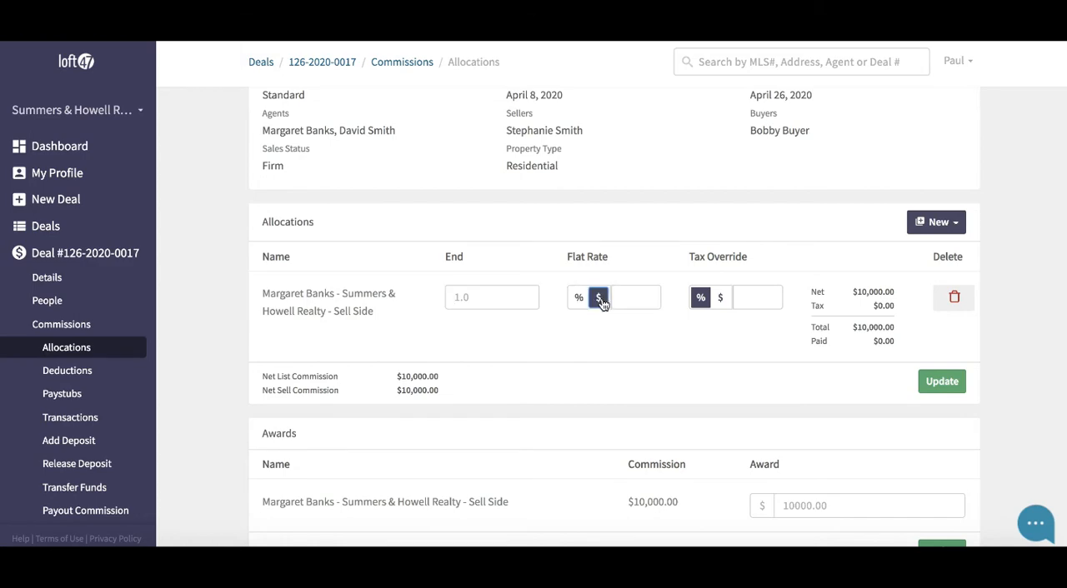
left_click(578, 300)
left_click(598, 302)
left_click(579, 300)
Step: Add an allocation for the second sell-side agent and check that both allocations are on the sell side
left_click(929, 224)
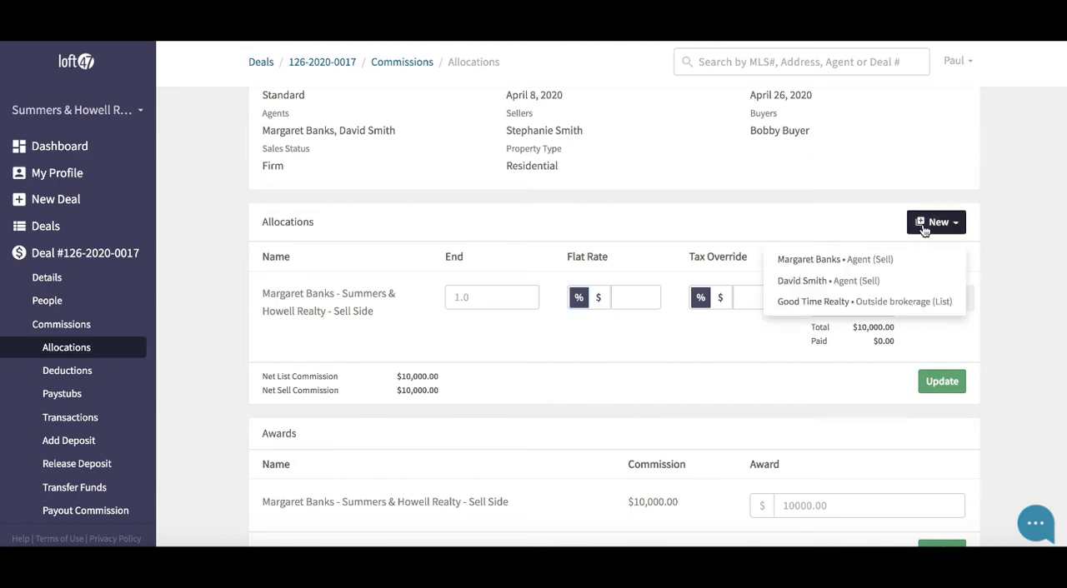
left_click(806, 288)
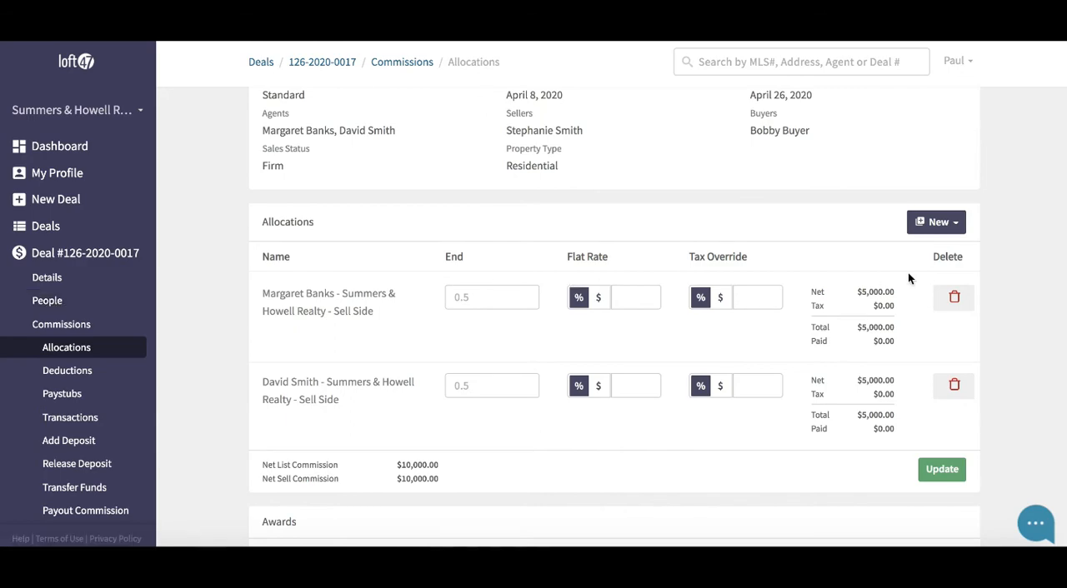
left_click(923, 226)
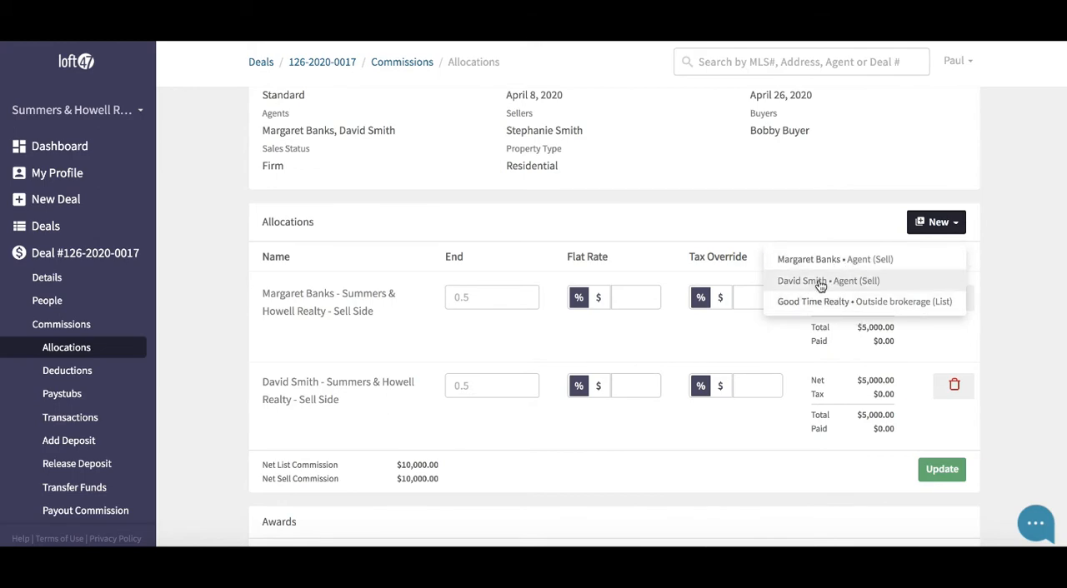
left_click(805, 215)
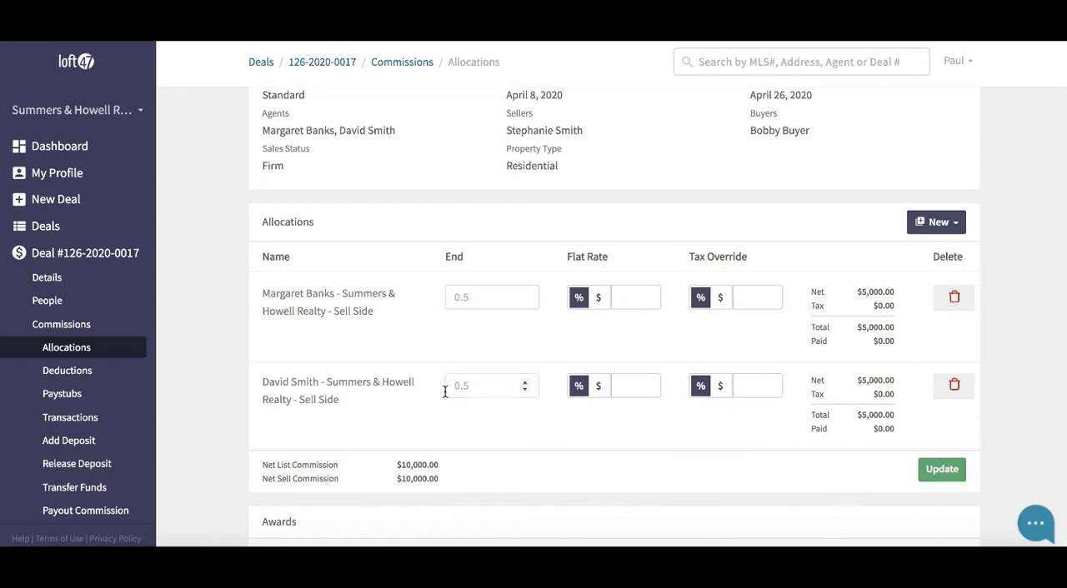
left_click_drag(341, 400, 305, 400)
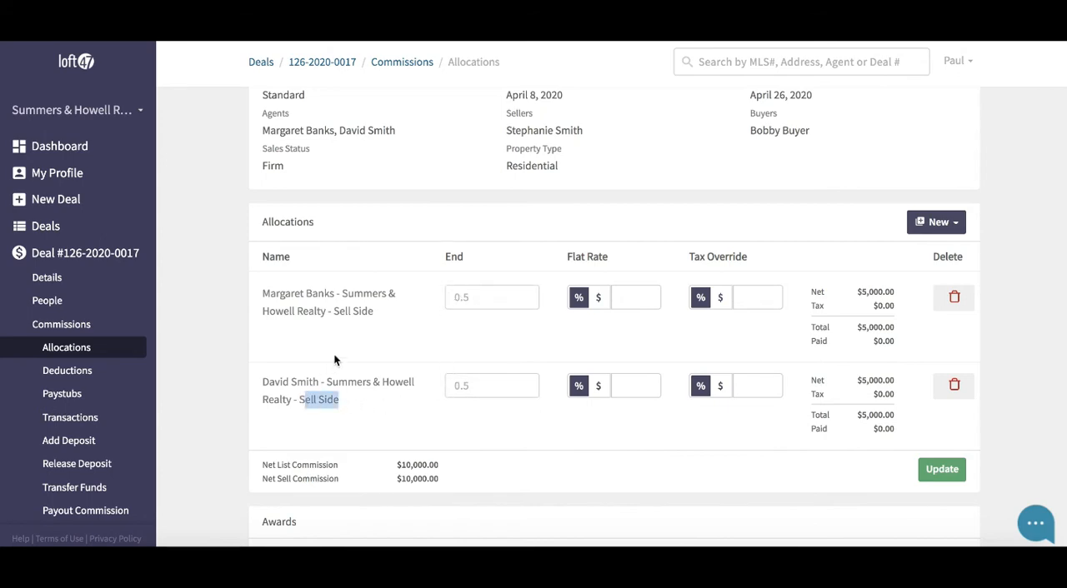
left_click_drag(373, 312, 334, 313)
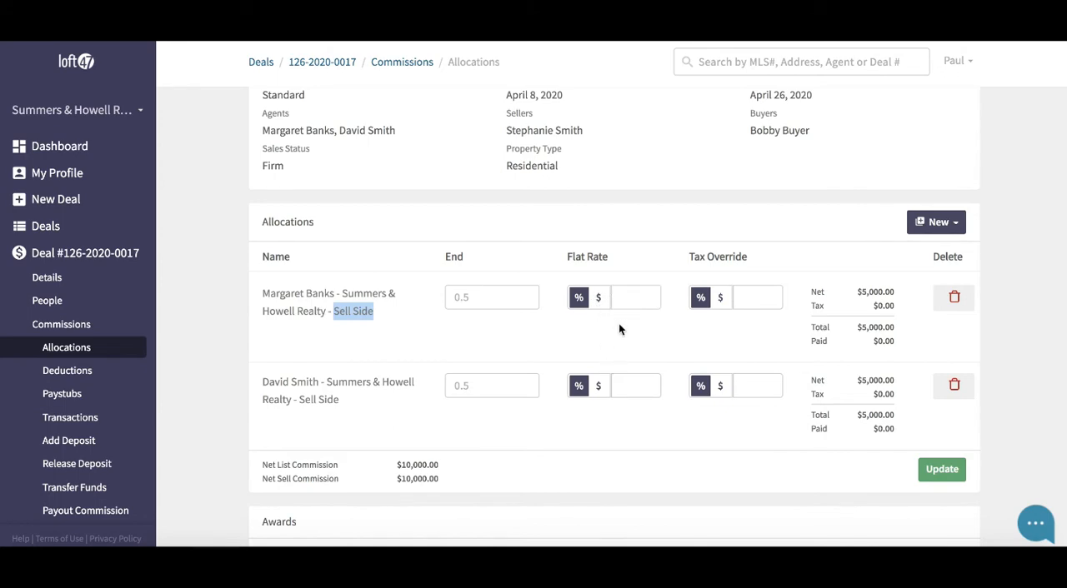
Step: Set the first agent's flat rate to 70 percent and update the allocations
left_click(620, 300)
type("70")
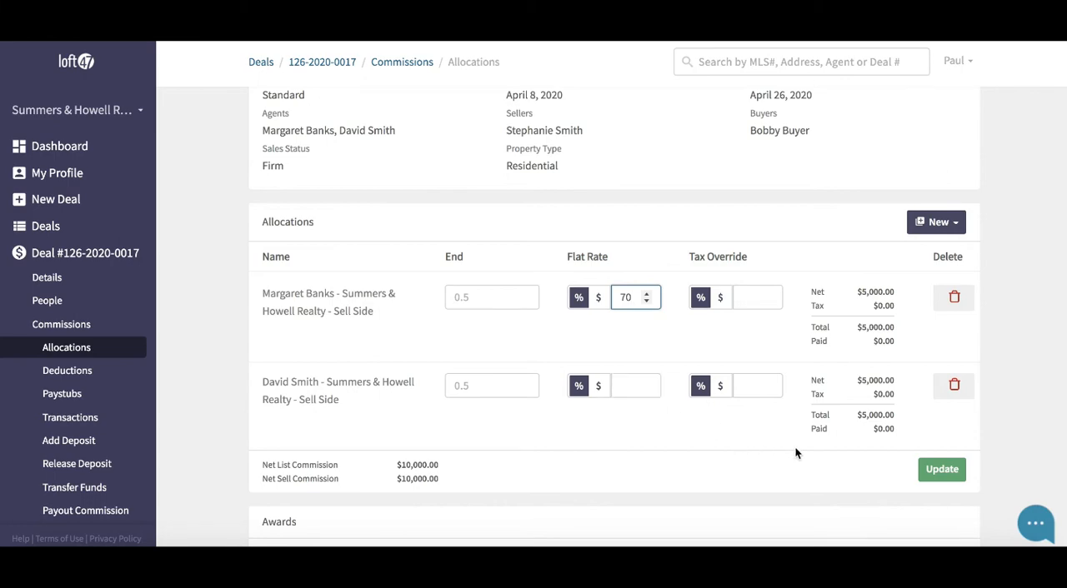
left_click(942, 470)
Step: Clear the first agent's flat rate and enter a dollar flat rate of 1000 for the second agent
double_click(630, 292)
key("BackSpace")
left_click(598, 385)
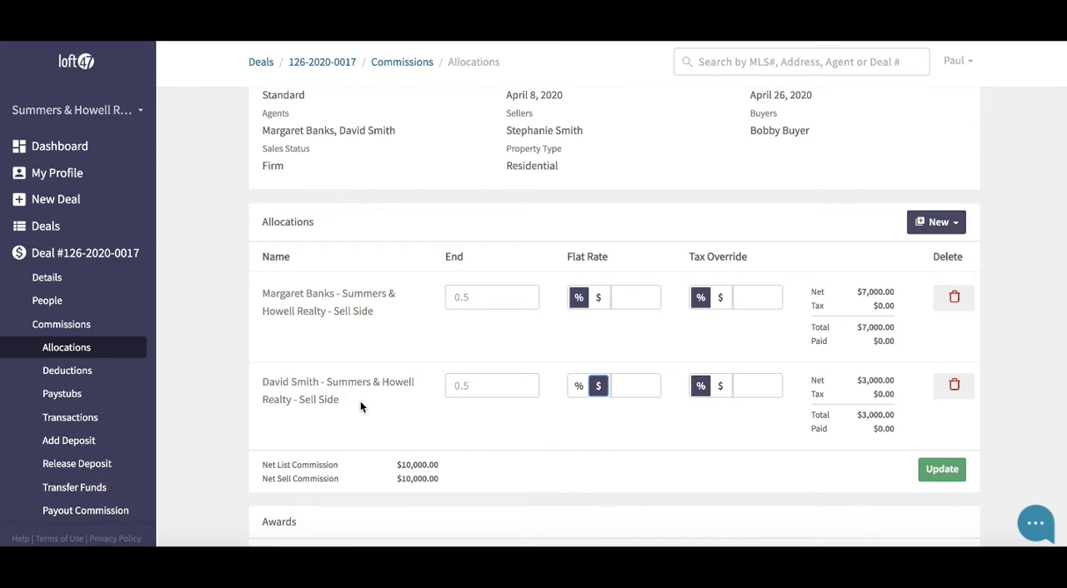
left_click(623, 384)
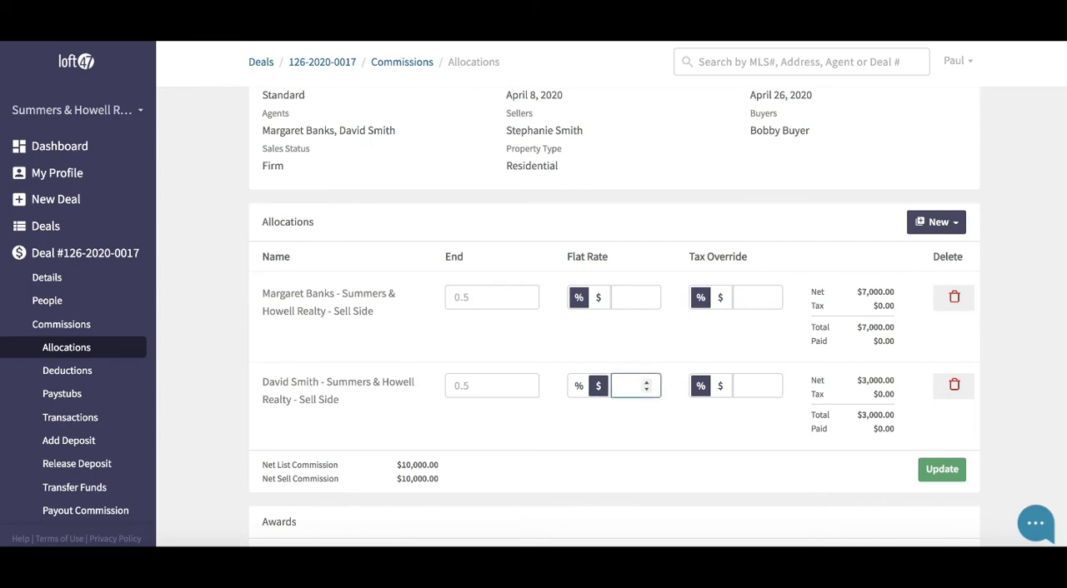
type("1000")
Step: Review each agent's commission amount in the Awards section
scroll(377, 273, "down", 3)
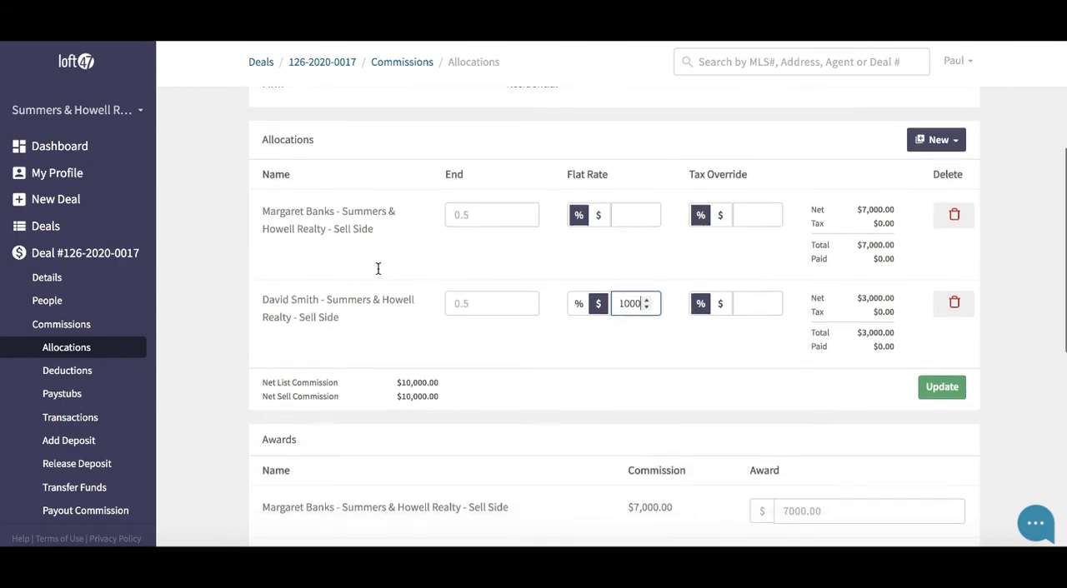
scroll(377, 274, "down", 3)
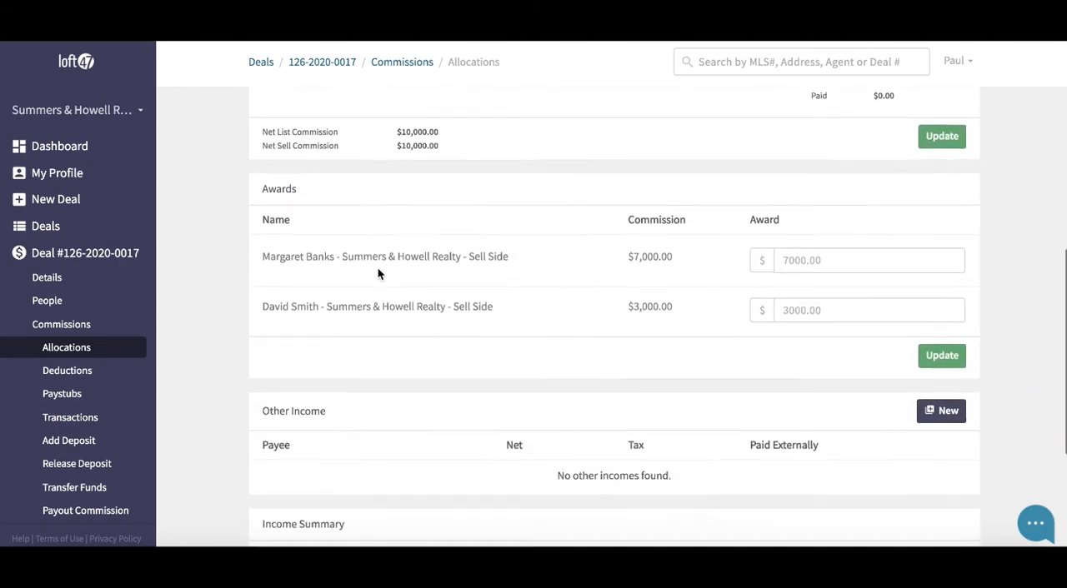
left_click_drag(258, 162, 302, 161)
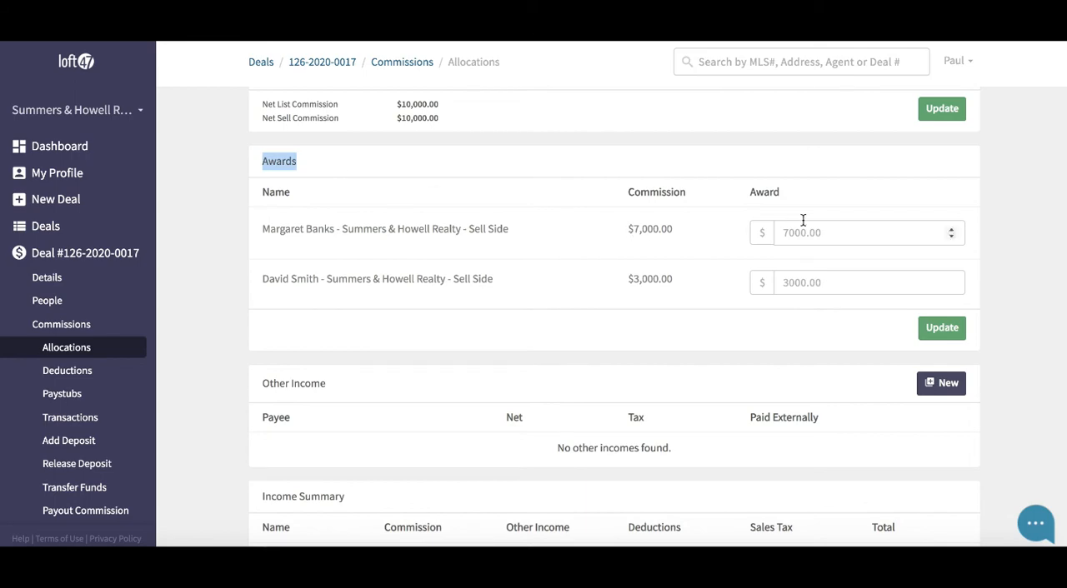
left_click_drag(676, 230, 634, 231)
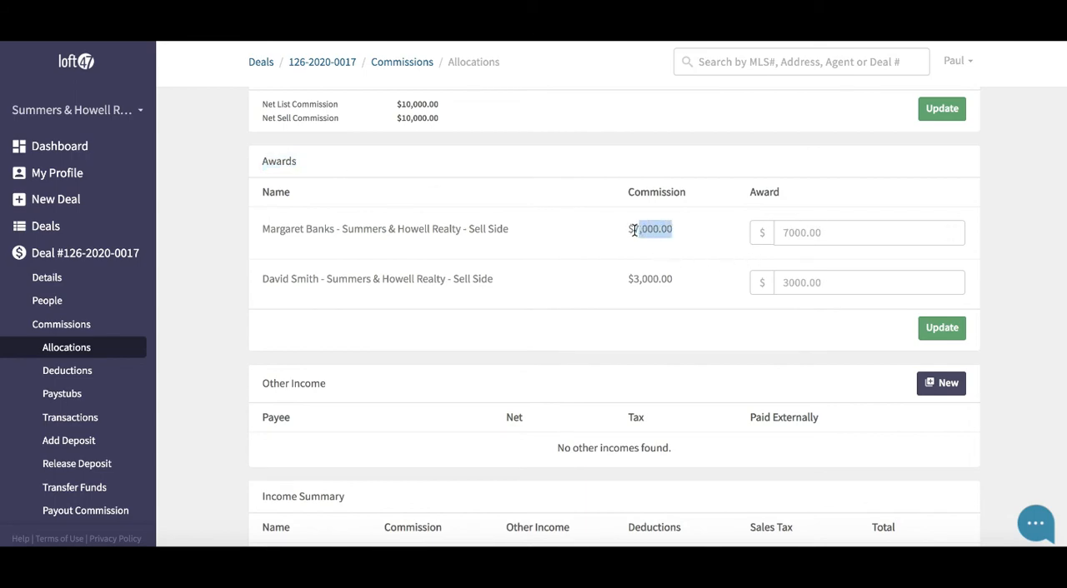
left_click_drag(678, 278, 624, 281)
left_click(601, 297)
Step: Start a new other income entry with the first sell-side agent as payee and a net amount of $150
scroll(600, 299, "down", 3)
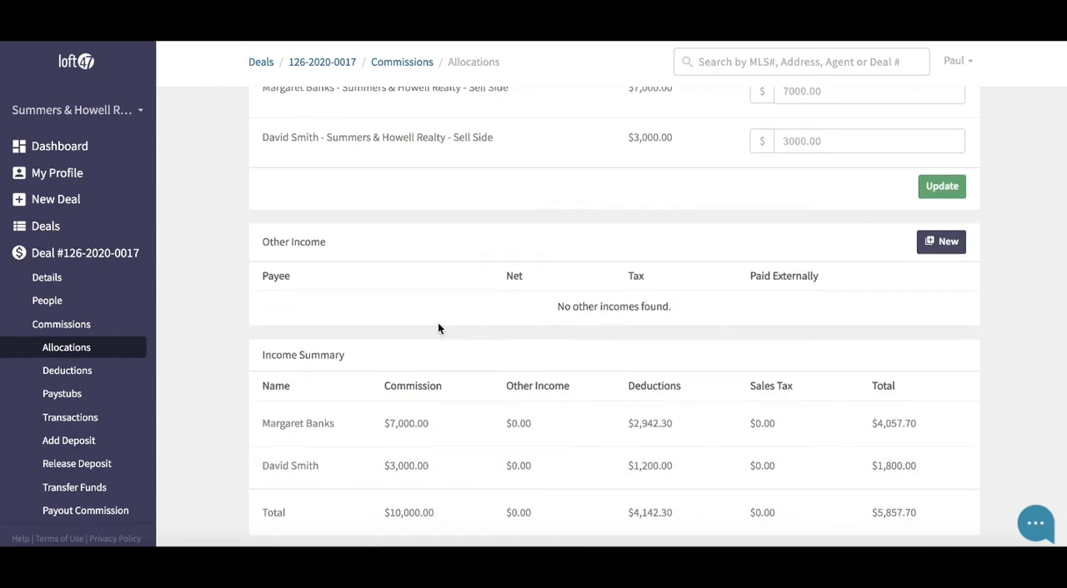
left_click_drag(261, 241, 340, 244)
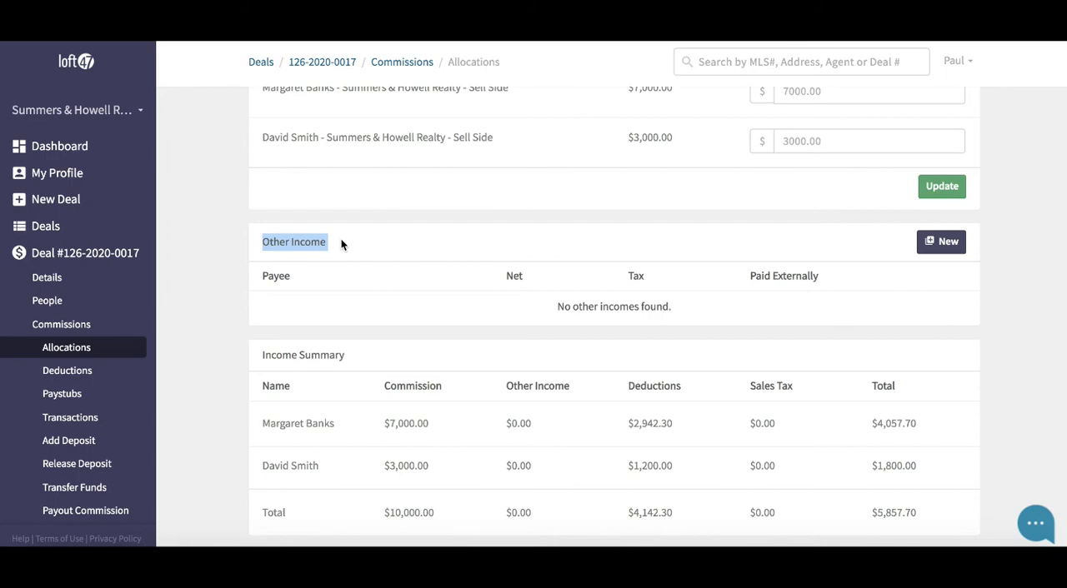
left_click(888, 282)
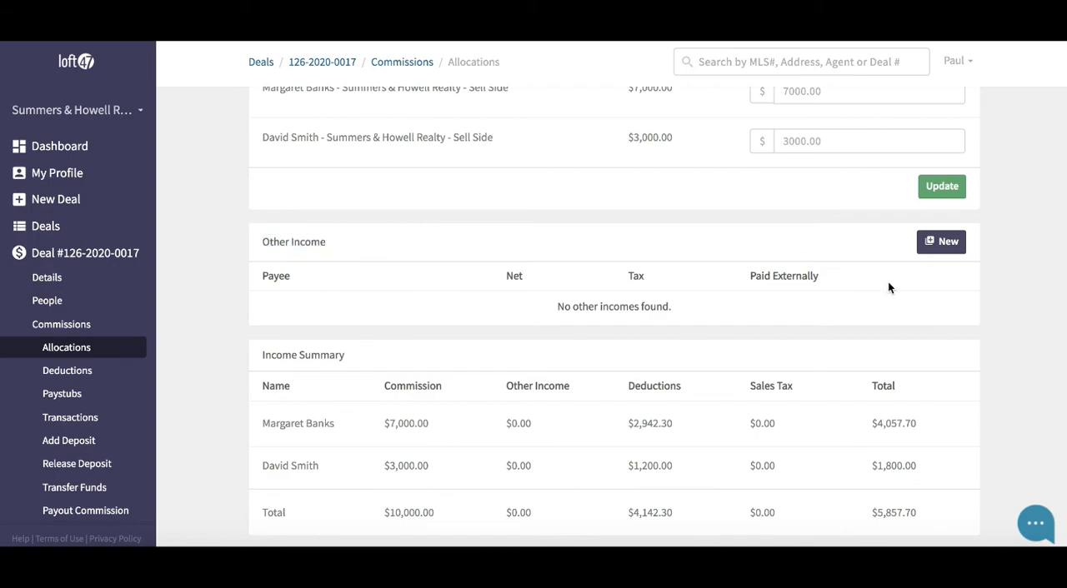
left_click(927, 248)
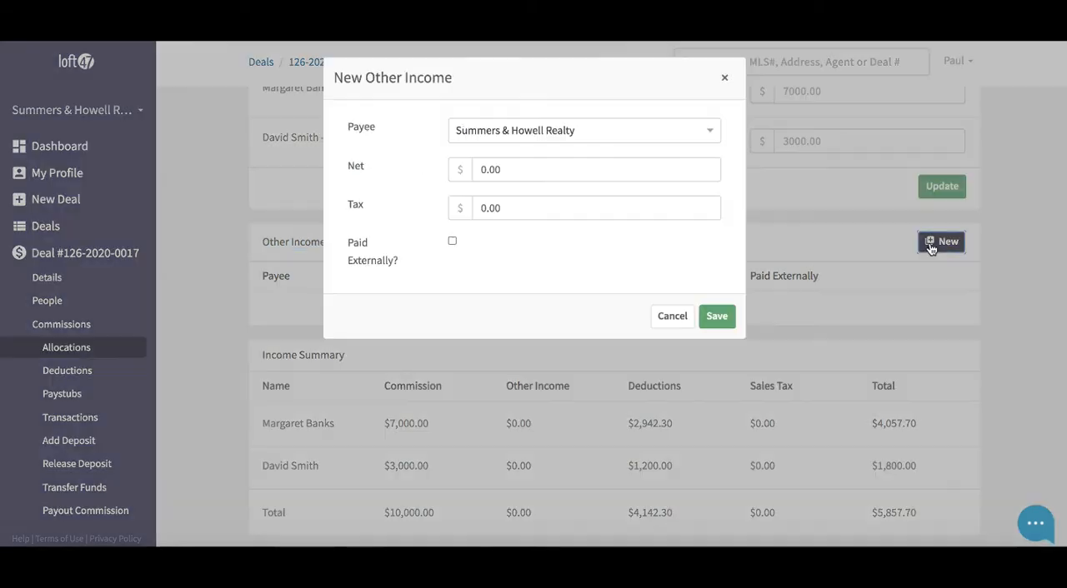
left_click(571, 131)
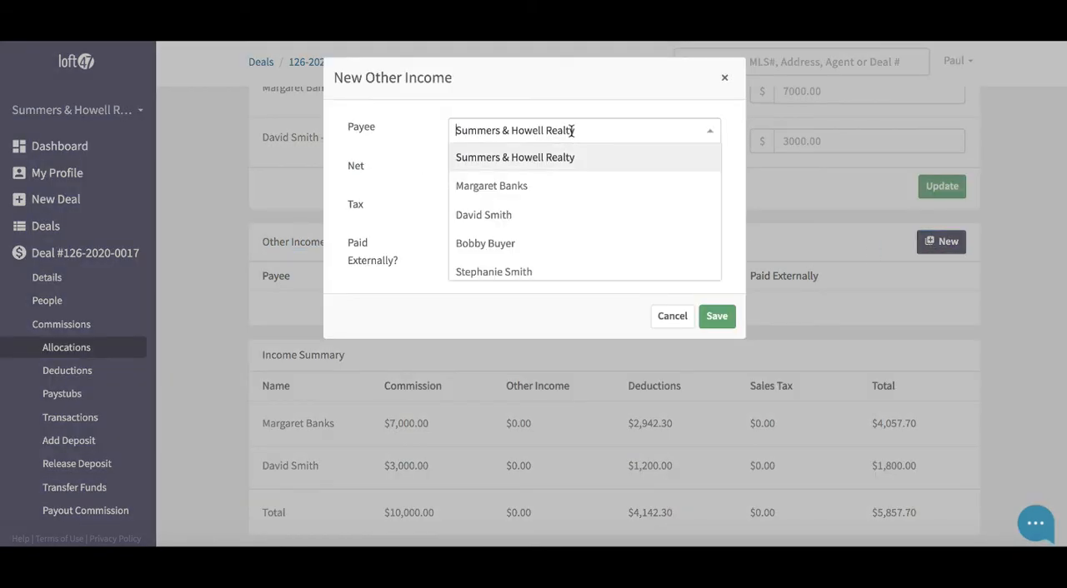
left_click(512, 190)
left_click(494, 169)
type("150")
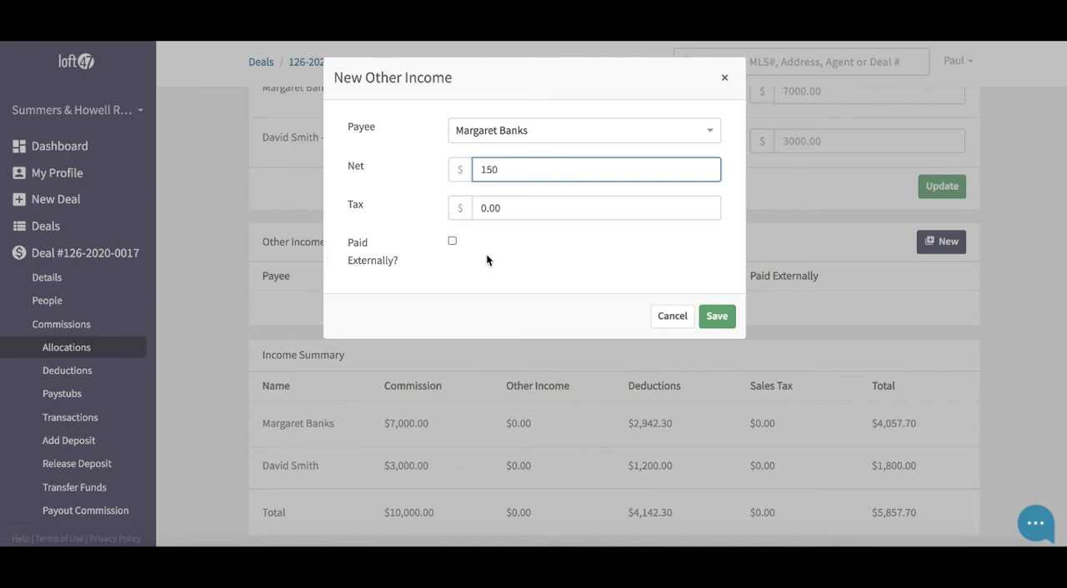
Step: Change the other income payee to Summers & Howell Realty and save the entry
left_click(525, 130)
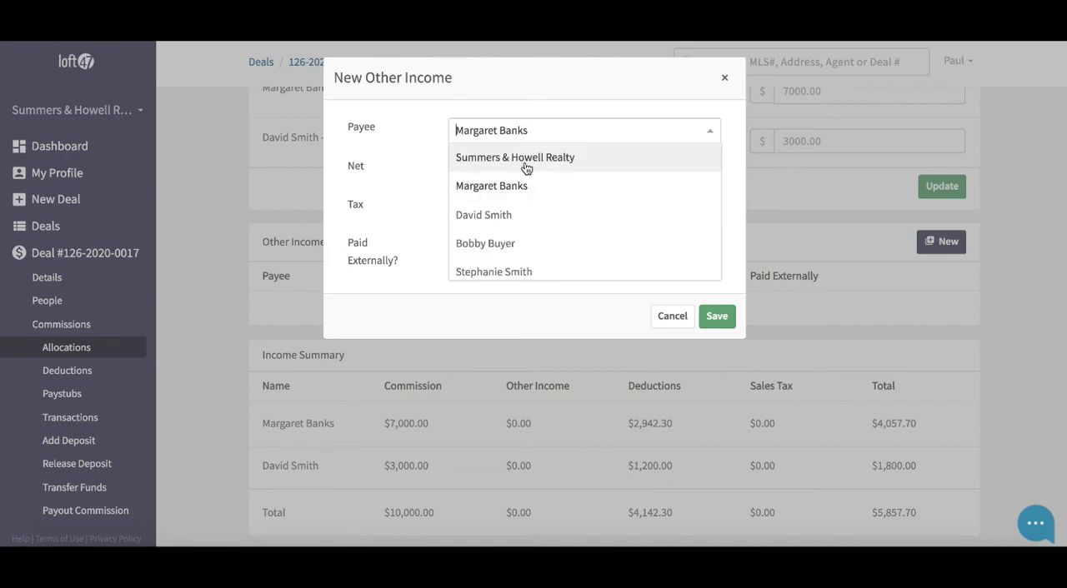
left_click(525, 161)
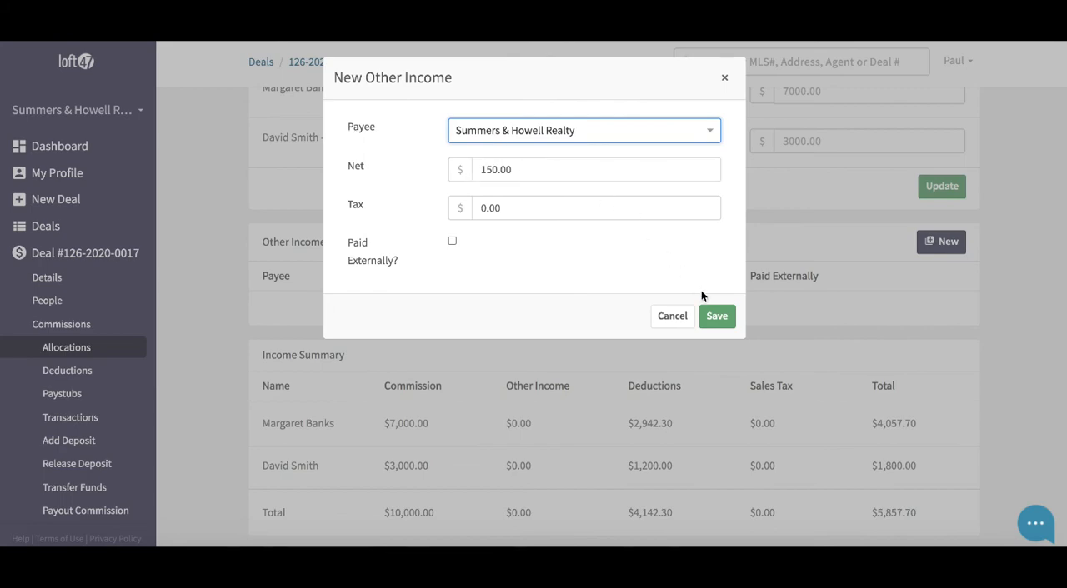
left_click(719, 316)
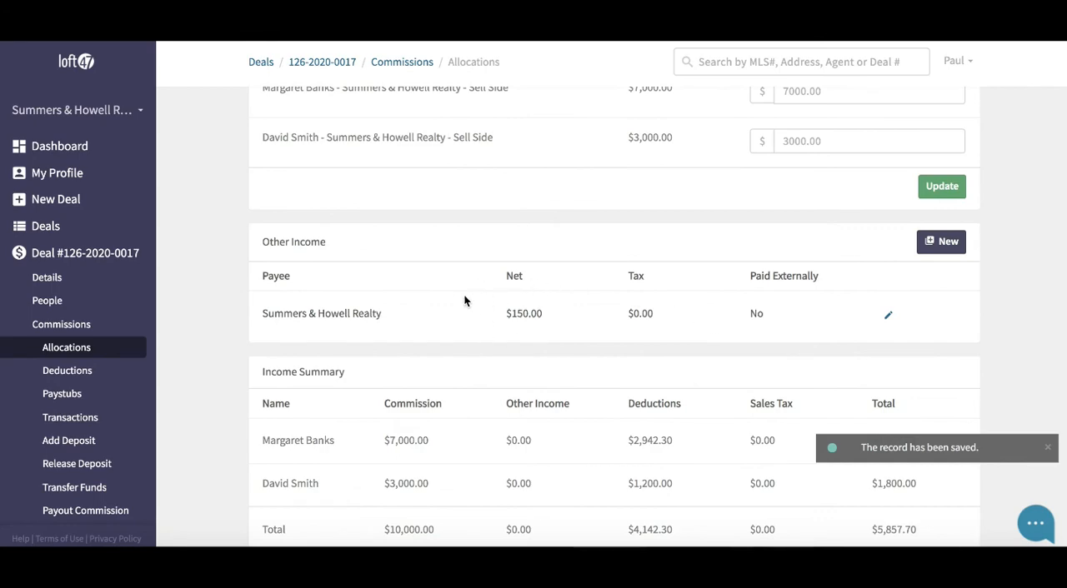
Step: Examine the commission and other income amounts for both agents in the Income Summary
scroll(465, 300, "down", 1)
scroll(463, 294, "down", 1)
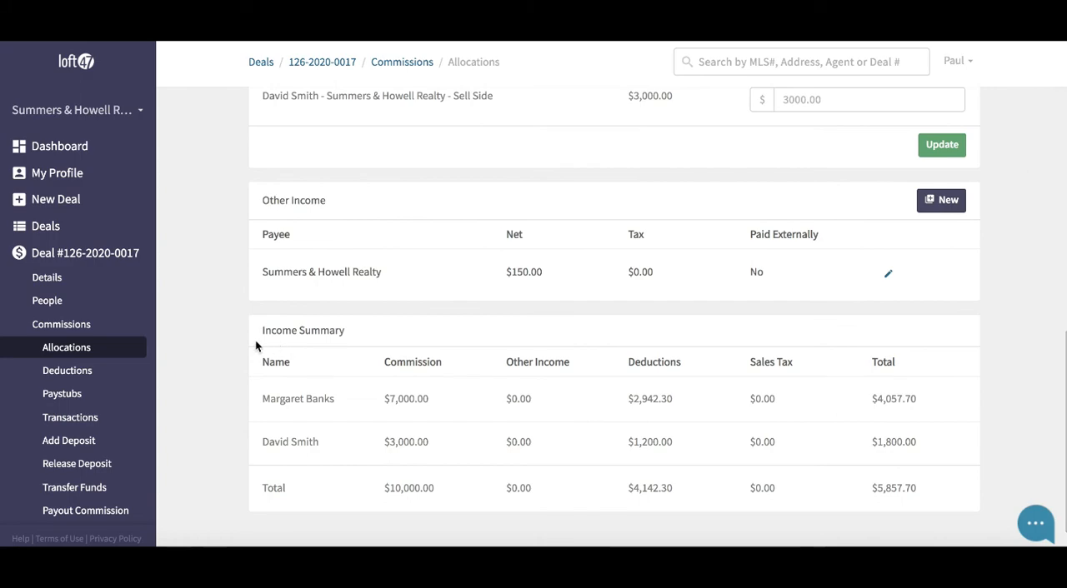
left_click_drag(255, 331, 351, 335)
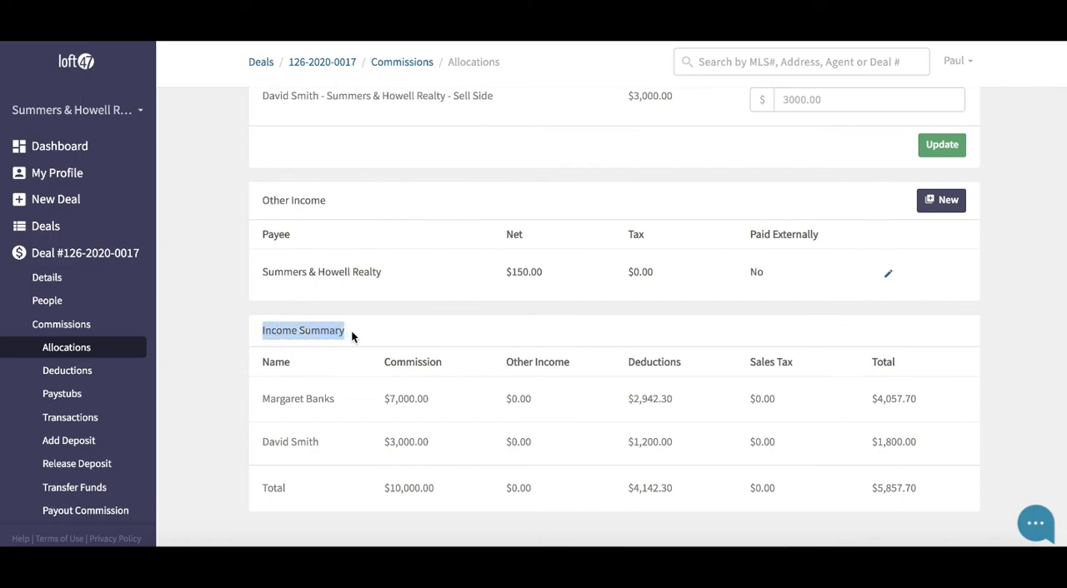
left_click_drag(265, 401, 448, 401)
left_click_drag(257, 445, 317, 444)
left_click_drag(384, 443, 443, 445)
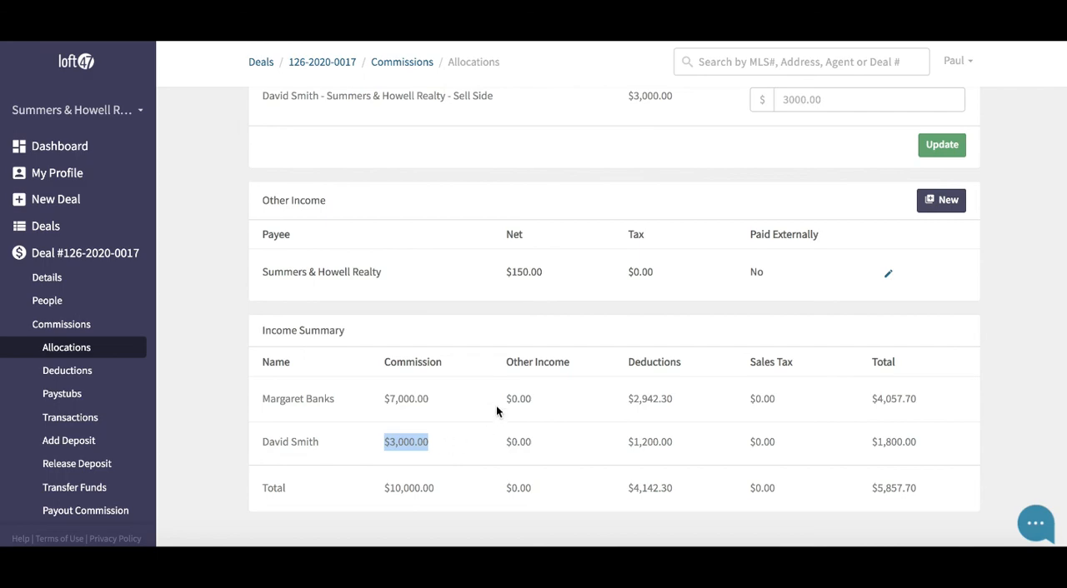
left_click_drag(506, 399, 525, 401)
left_click_drag(505, 441, 533, 442)
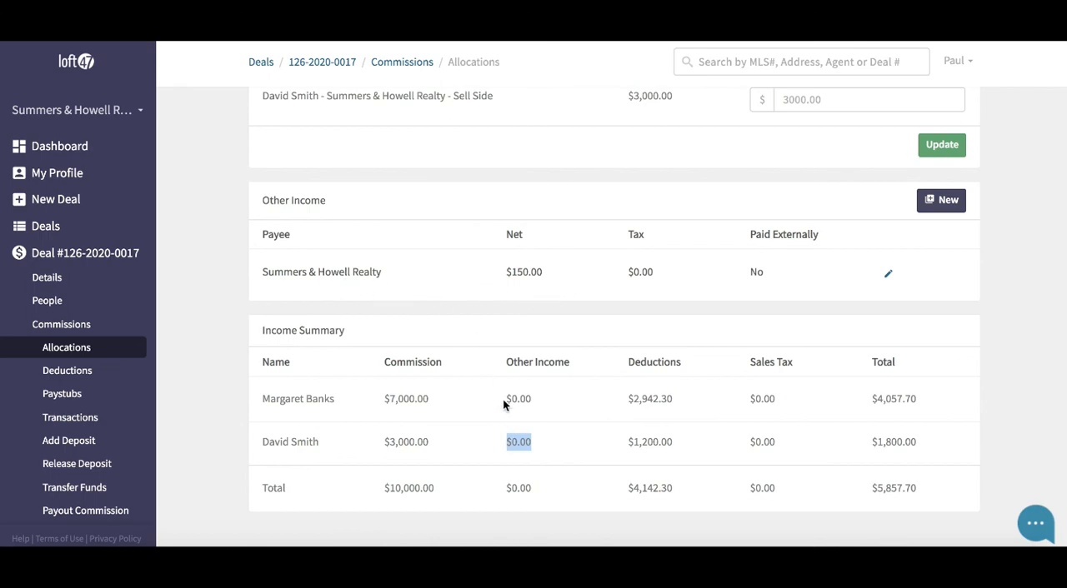
Step: Examine the deductions and total amounts for both agents in the Income Summary
left_click_drag(628, 409, 691, 405)
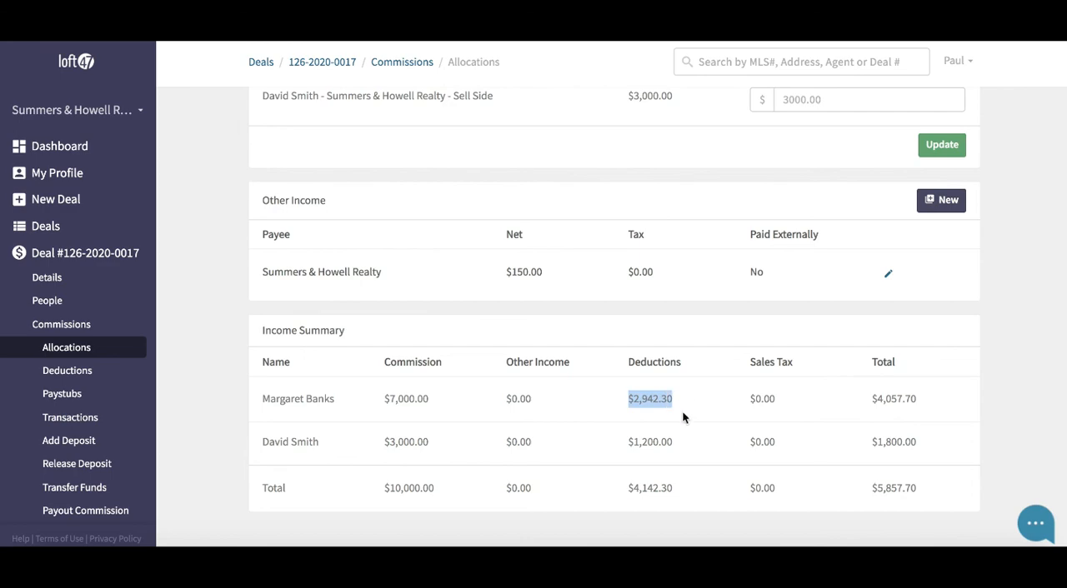
left_click_drag(625, 443, 653, 445)
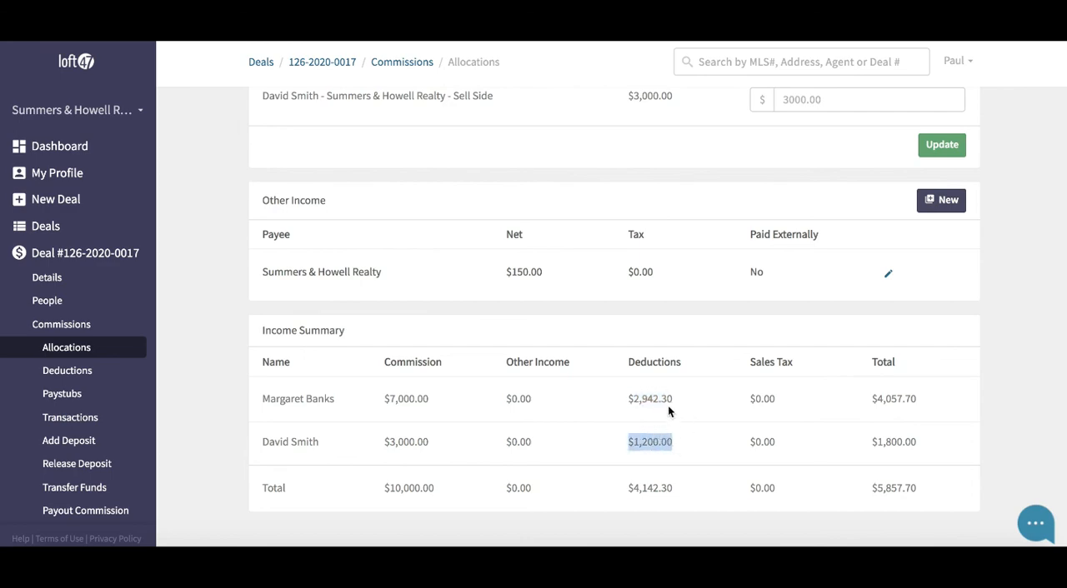
left_click_drag(629, 399, 672, 400)
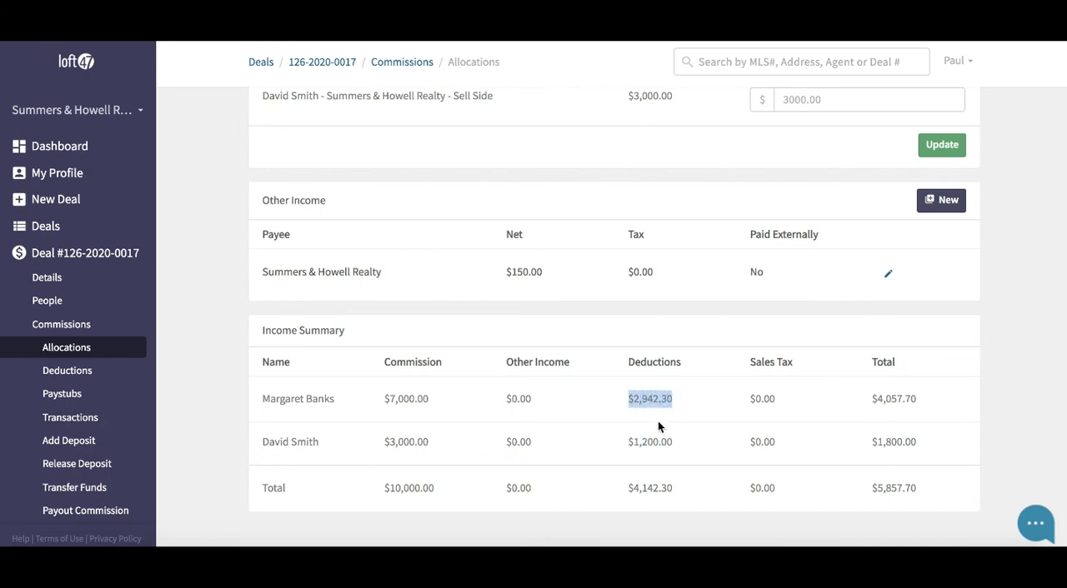
left_click_drag(628, 442, 667, 444)
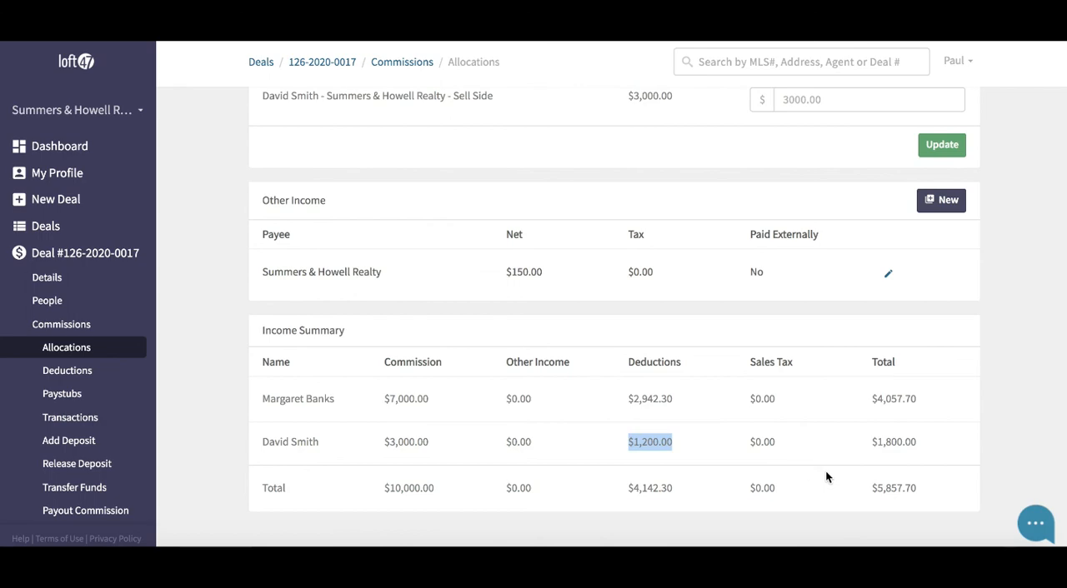
left_click_drag(872, 398, 926, 406)
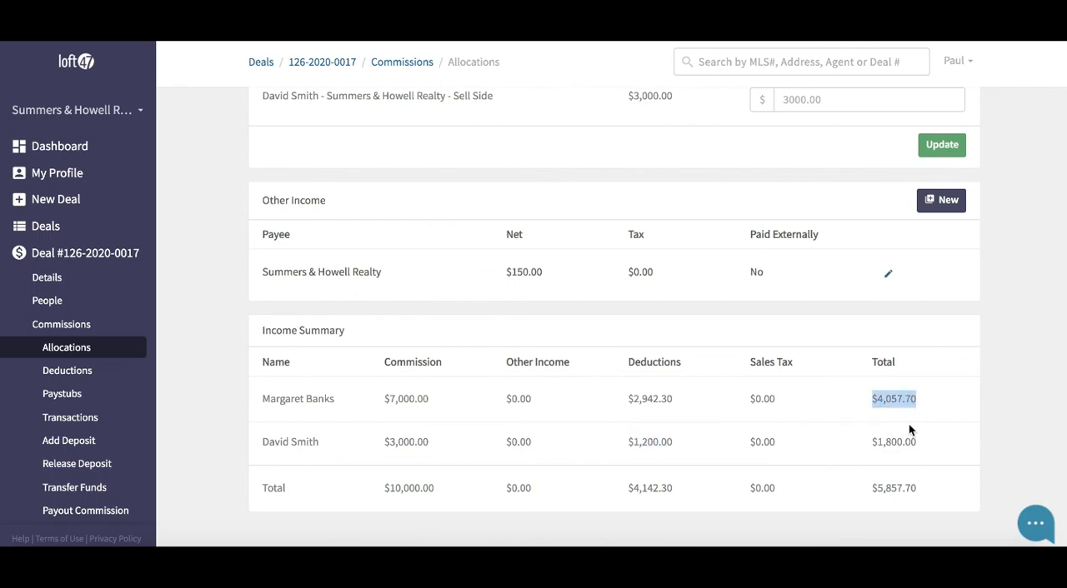
left_click_drag(872, 442, 913, 444)
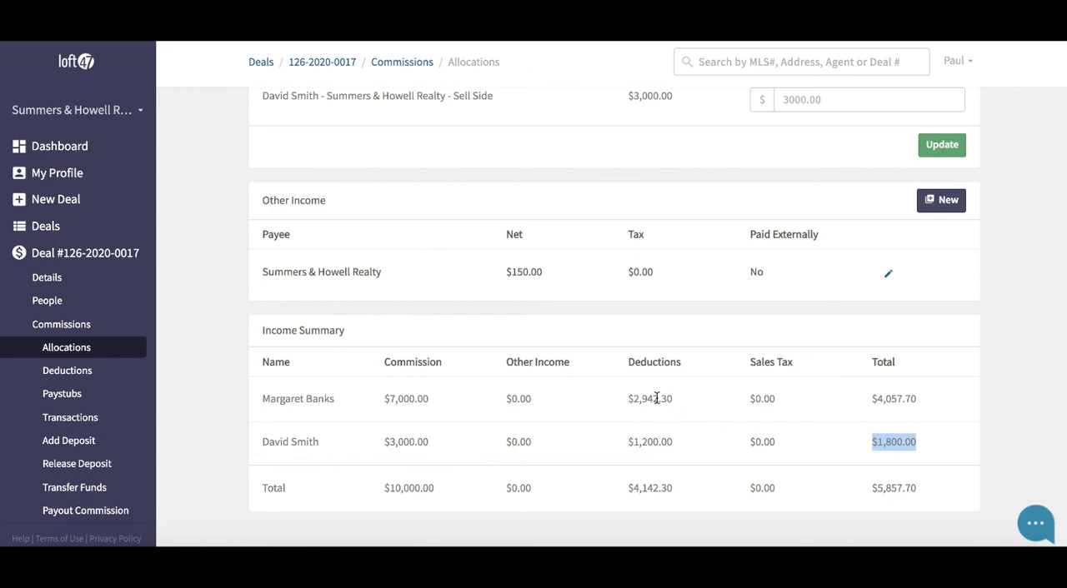
left_click_drag(631, 399, 662, 399)
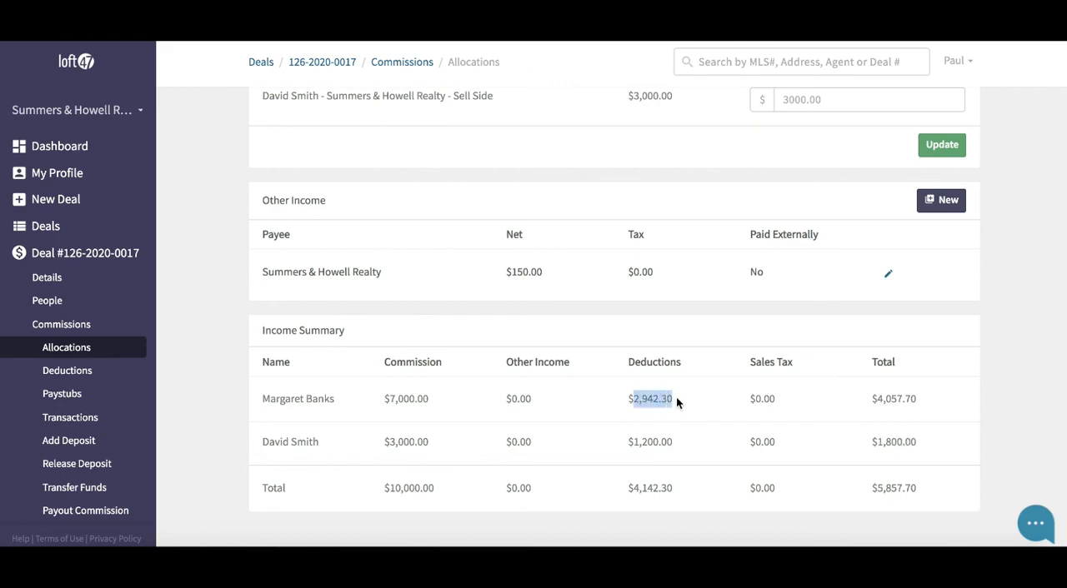